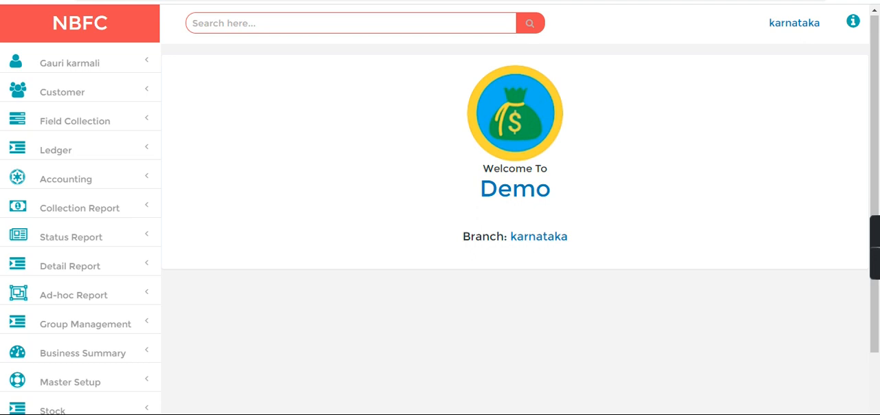
# - Search for the group north using the query g-north
pyautogui.click(222, 21)
pyautogui.write('g-')
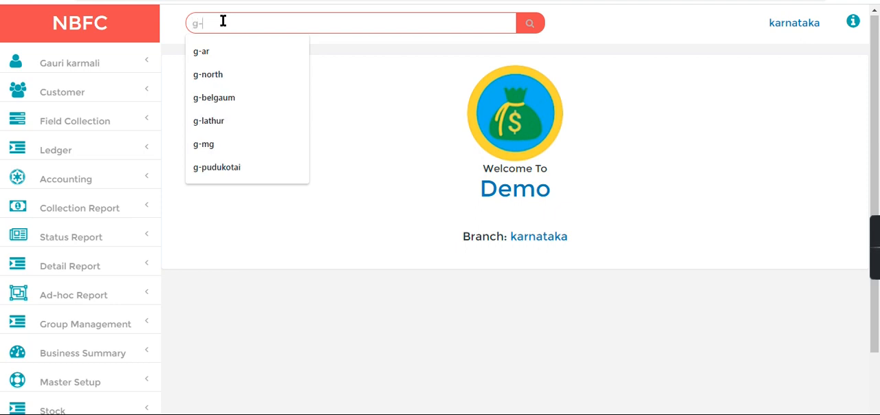
pyautogui.write('north')
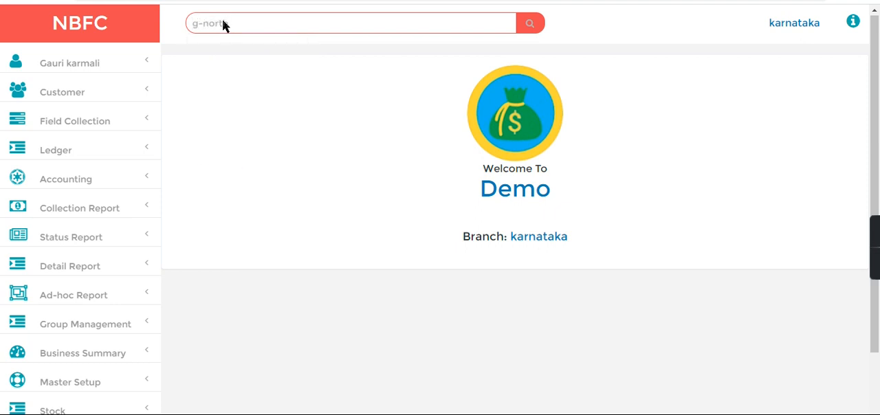
pyautogui.press('Return')
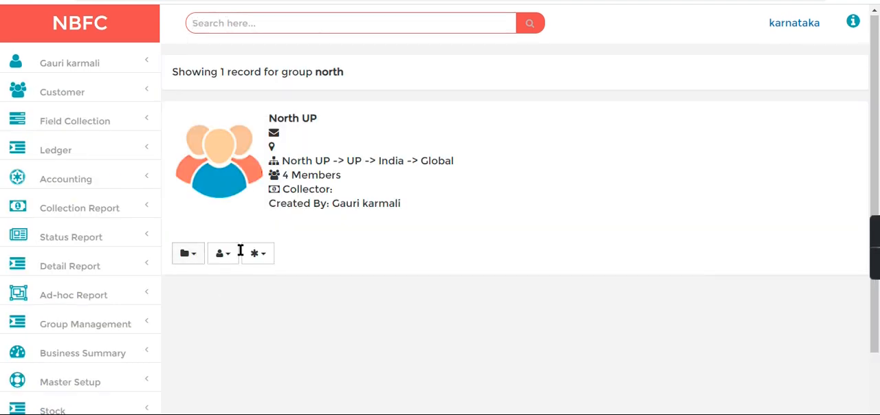
# - View the members of the North UP group and publish the group
pyautogui.click(262, 260)
pyautogui.click(260, 278)
pyautogui.moveTo(233, 338); pyautogui.dragTo(470, 373)
pyautogui.click(538, 347)
pyautogui.click(248, 285)
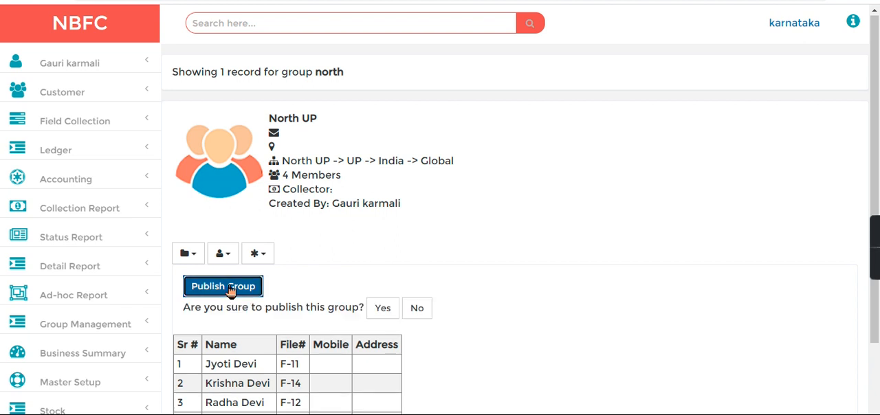
pyautogui.click(385, 308)
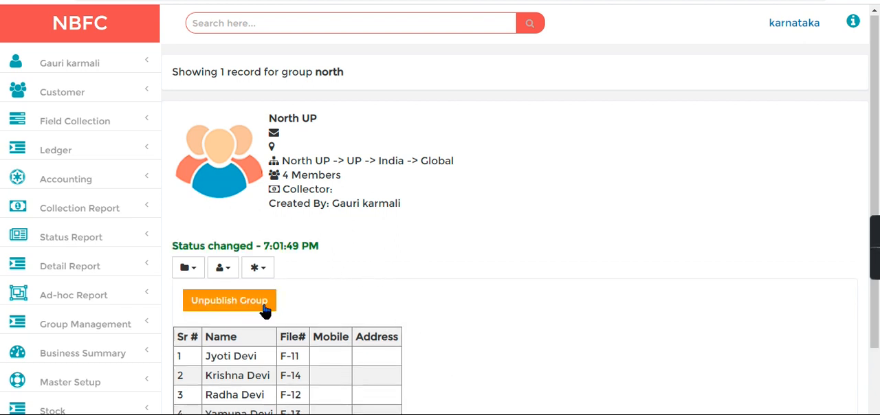
pyautogui.click(259, 271)
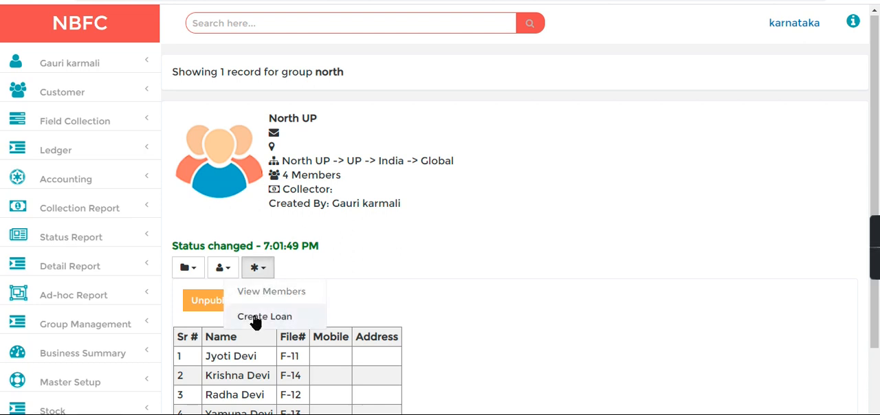
pyautogui.click(423, 253)
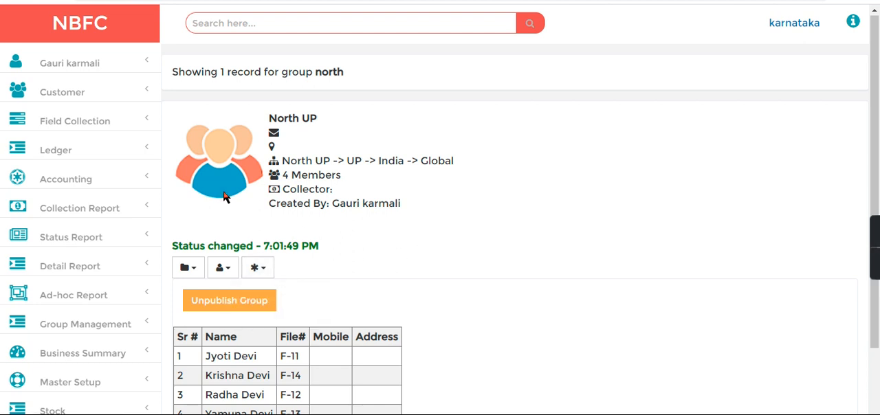
# - Start a new ledger entry of type Ledger under the Stock in Hand parent group
pyautogui.click(58, 158)
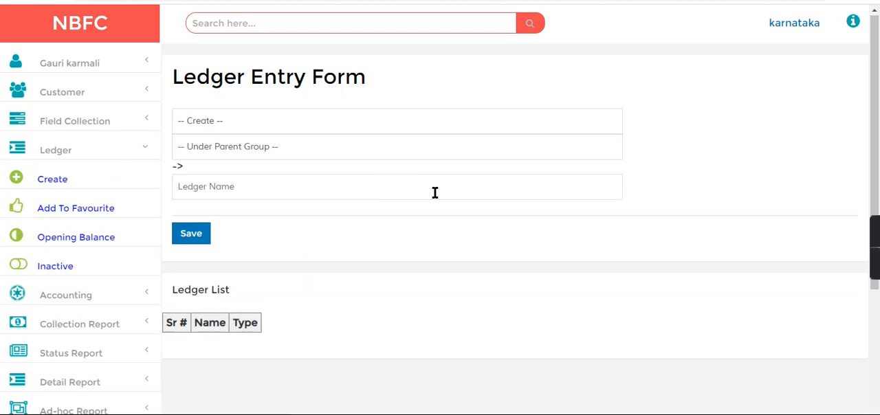
pyautogui.click(262, 120)
pyautogui.click(205, 163)
pyautogui.click(222, 151)
pyautogui.click(221, 147)
pyautogui.click(221, 148)
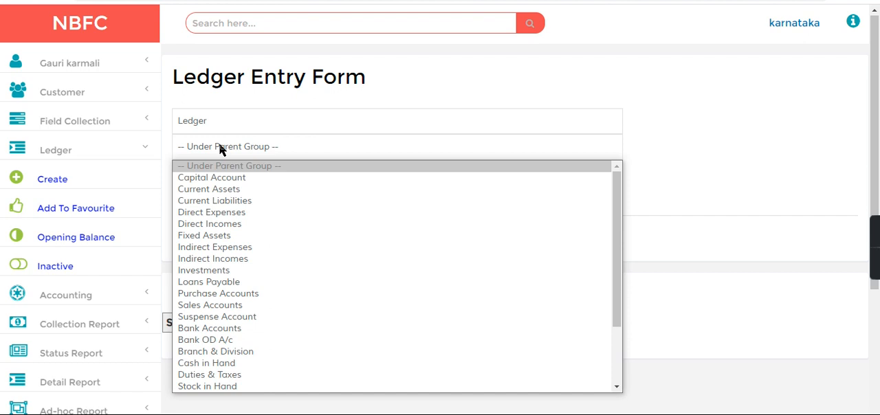
pyautogui.press('s')
pyautogui.press('s')
pyautogui.press('s')
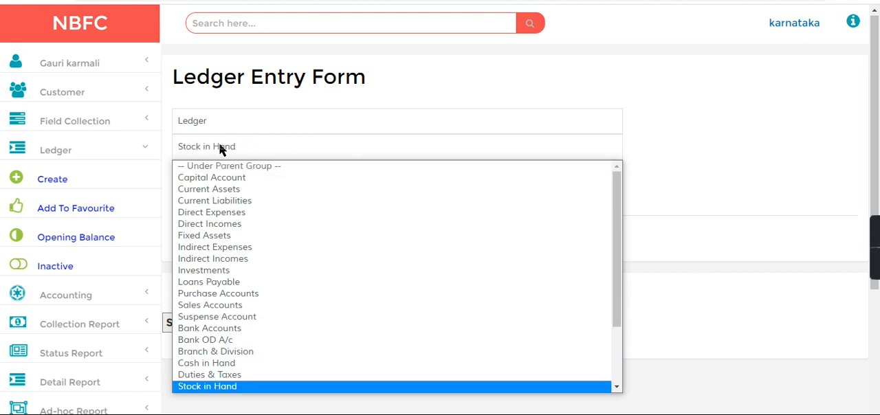
pyautogui.click(231, 387)
# - Name the new ledger Pressure Cooker and save it
pyautogui.write('Pressure Cooker')
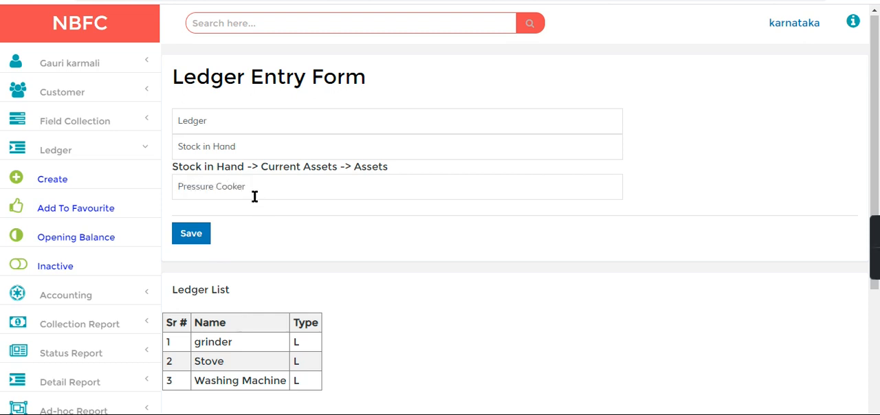
pyautogui.click(194, 235)
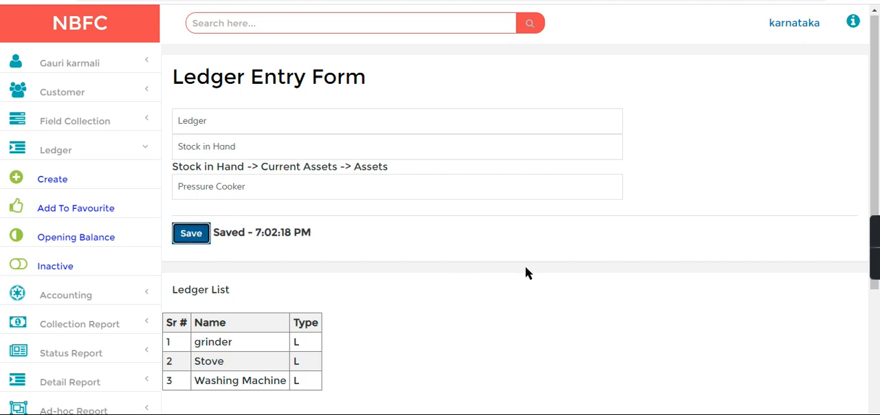
pyautogui.moveTo(195, 342); pyautogui.dragTo(321, 385)
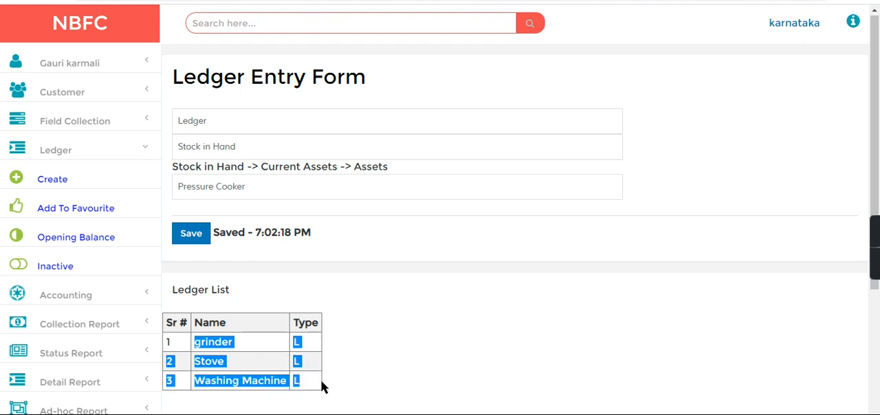
pyautogui.click(438, 332)
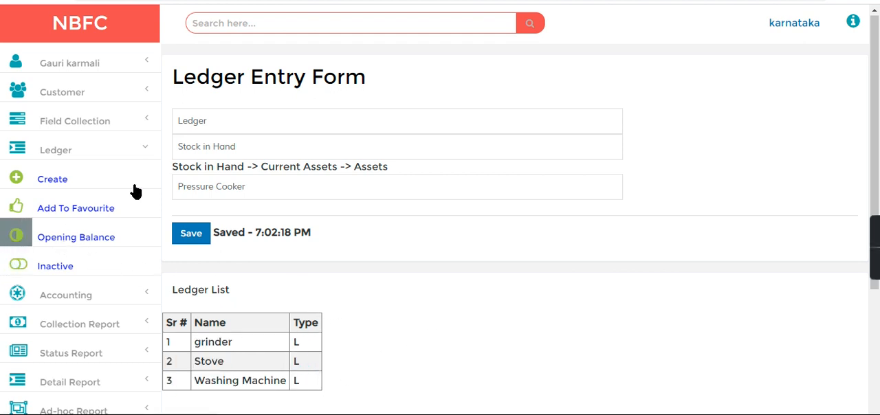
# - Start a new accounting journal entry and set its voucher type to Journal
pyautogui.click(64, 291)
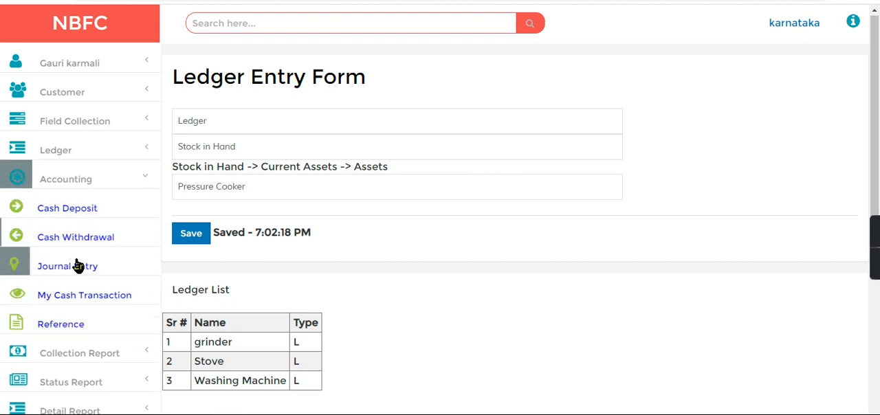
pyautogui.click(77, 266)
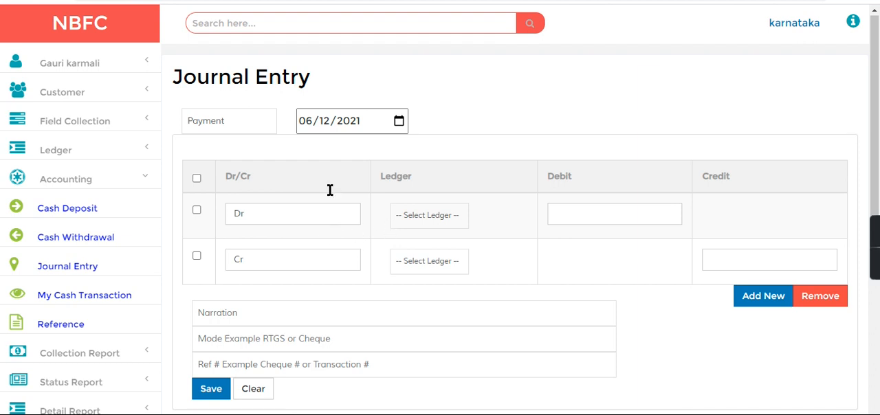
pyautogui.click(250, 125)
pyautogui.click(219, 151)
# - Set the debit line to the Pressure Cooker ledger with an amount of 100000
pyautogui.click(419, 215)
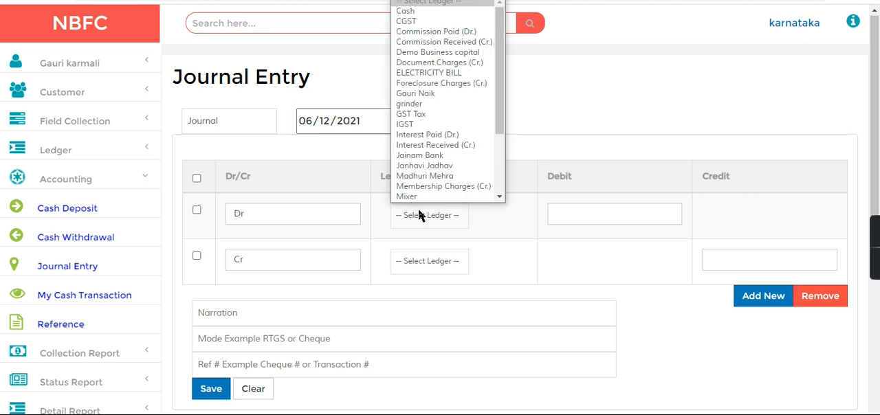
pyautogui.scroll(-1, 499, 186)
pyautogui.moveTo(505, 128); pyautogui.dragTo(504, 166)
pyautogui.click(447, 141)
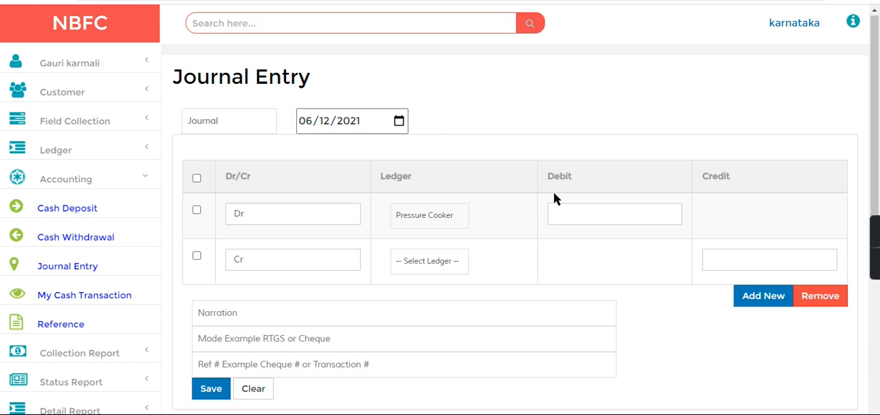
pyautogui.click(597, 216)
pyautogui.write('100000')
# - Set the credit line to the Cash ledger with an amount of 100000
pyautogui.click(418, 261)
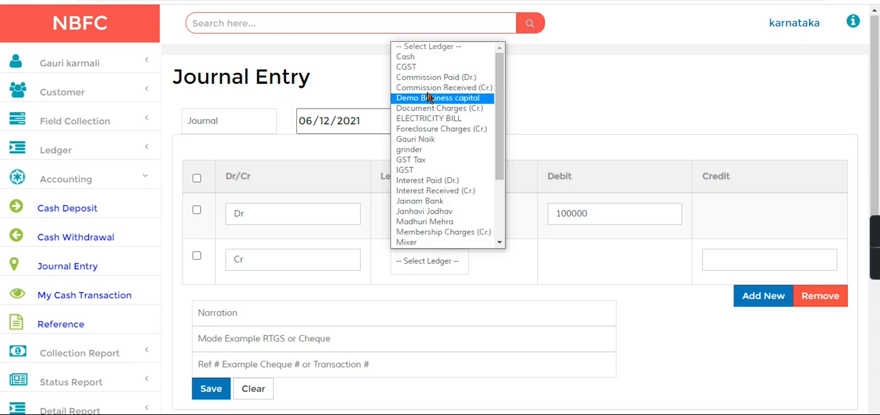
pyautogui.click(409, 56)
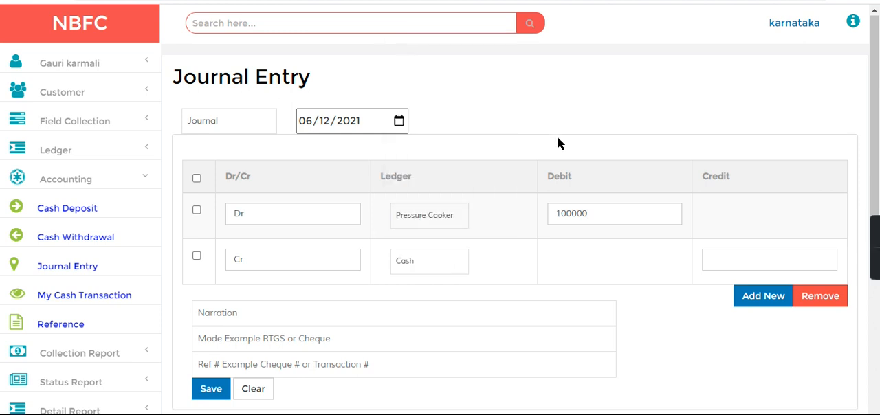
pyautogui.click(715, 263)
pyautogui.write('100000')
pyautogui.click(430, 263)
pyautogui.click(431, 263)
# - Enter the narration "For Purchase of pressure cookers" and the mode Cash, and save the journal entry
pyautogui.click(277, 303)
pyautogui.write('For Purchase o')
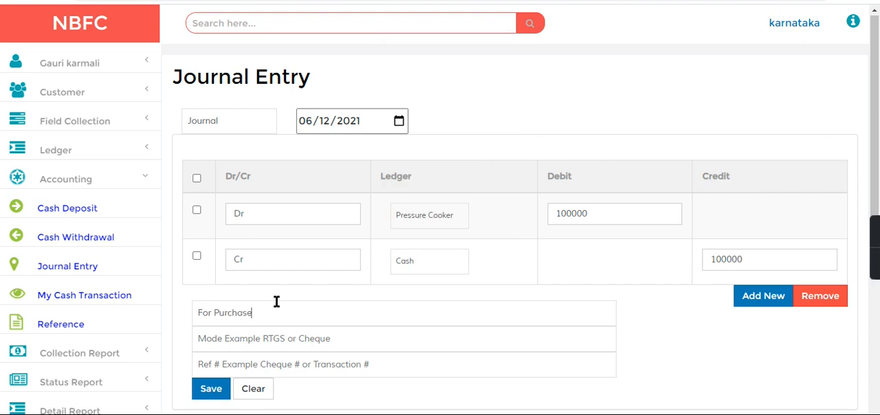
pyautogui.write('f pressure cookers')
pyautogui.click(261, 344)
pyautogui.write('Cash')
pyautogui.click(217, 389)
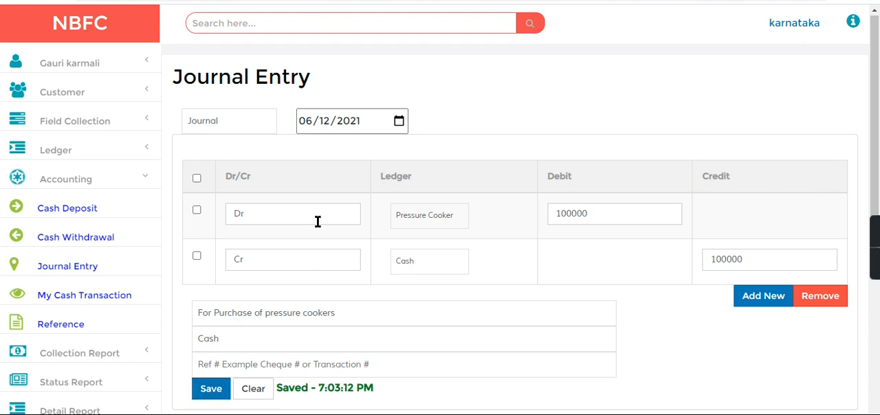
# - Find the North UP group with the query g-north and start creating a loan for it
pyautogui.click(218, 28)
pyautogui.write('g')
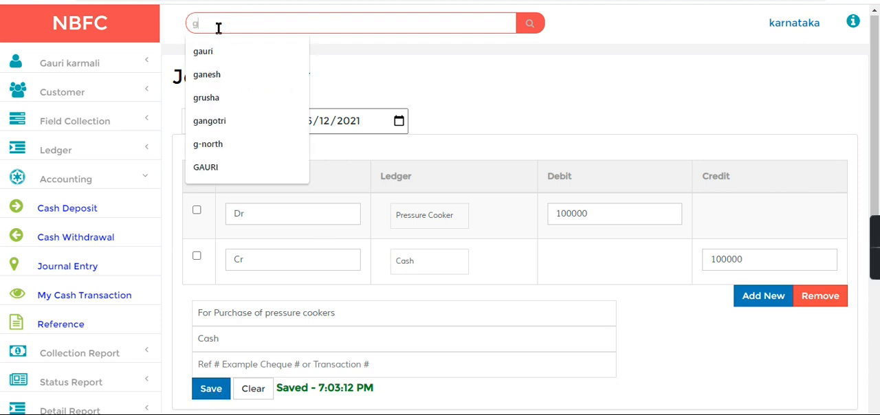
pyautogui.write('-north')
pyautogui.press('Return')
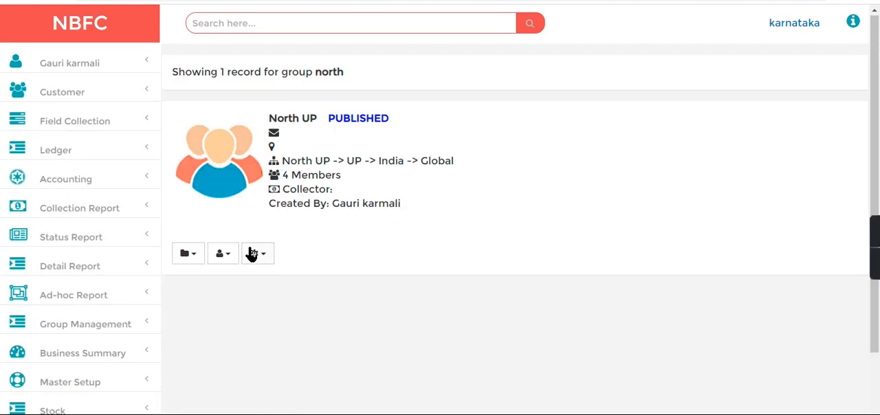
pyautogui.click(253, 254)
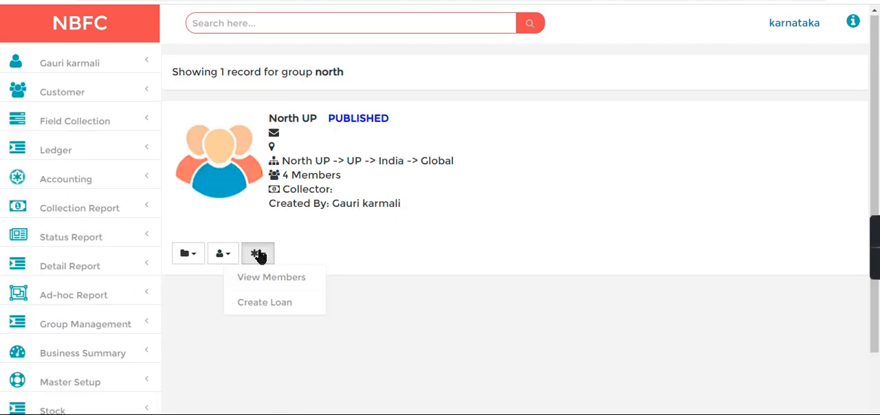
pyautogui.click(267, 302)
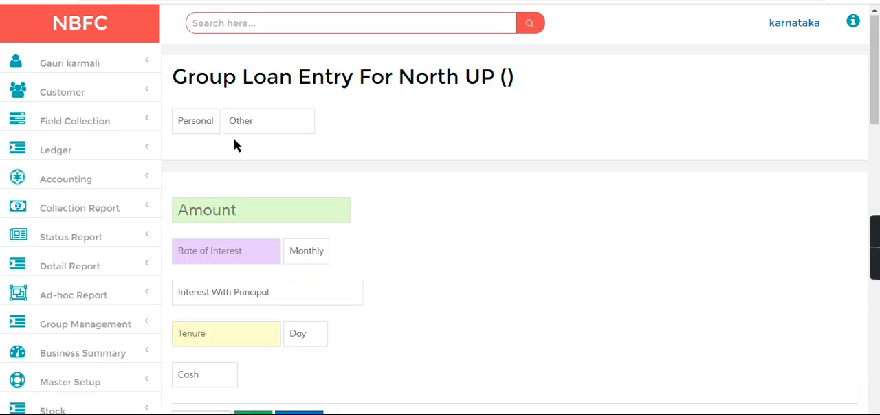
# - Enter a loan amount of 20000, a monthly interest rate of 1 and a tenure of 12 months, keeping Cash as the payment mode
pyautogui.write('20000')
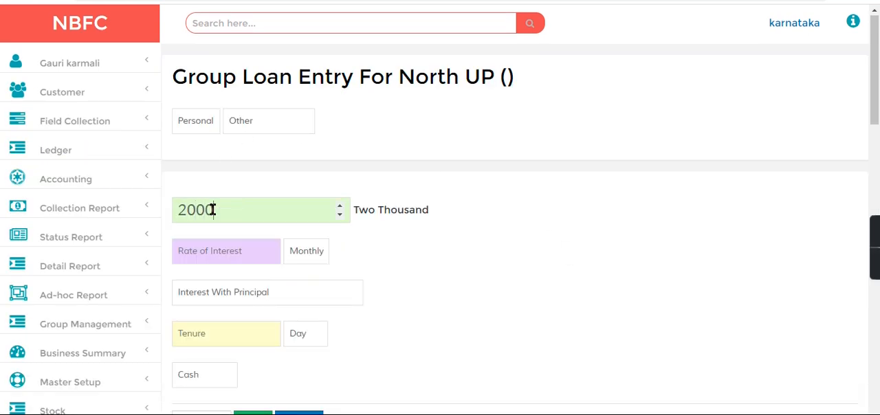
pyautogui.click(219, 252)
pyautogui.write('1')
pyautogui.click(220, 336)
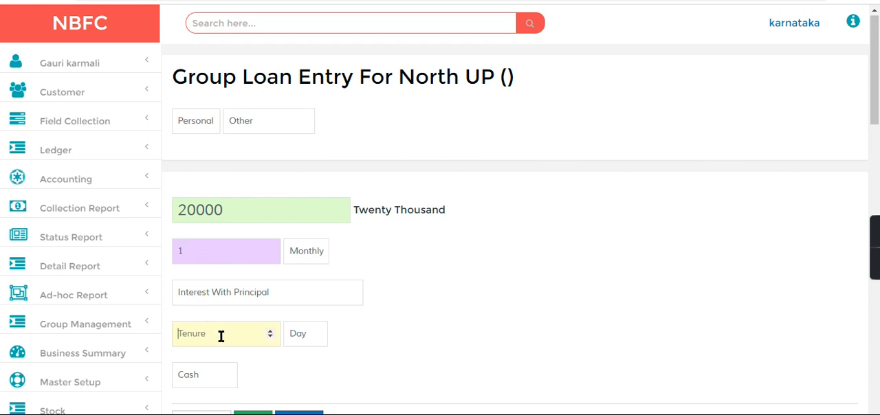
pyautogui.write('12')
pyautogui.click(305, 335)
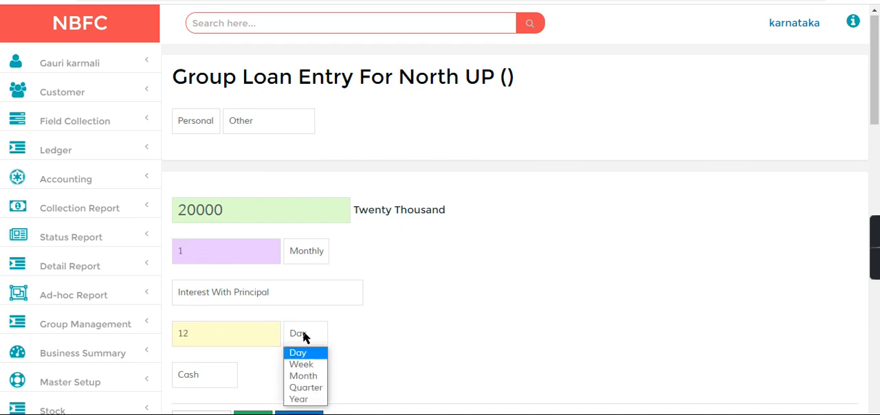
pyautogui.click(304, 378)
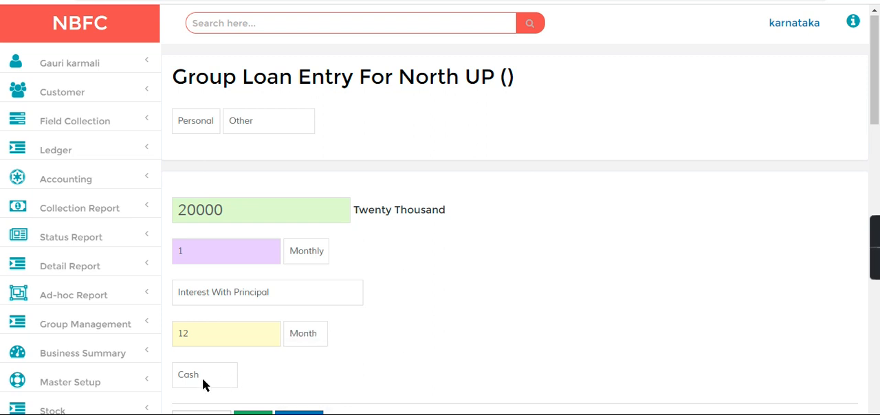
pyautogui.click(203, 379)
pyautogui.click(203, 385)
# - Delete all fees and charges from the group loan, including CGST and Processing Fee, and turn off Tax Applicable
pyautogui.moveTo(873, 91); pyautogui.dragTo(878, 163)
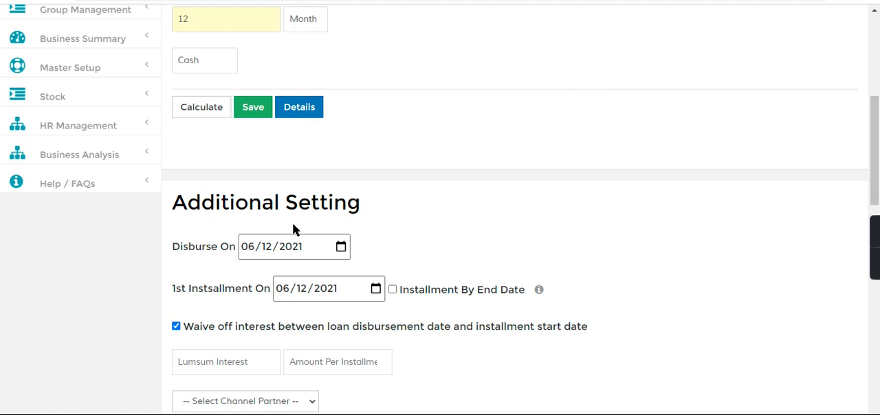
pyautogui.moveTo(172, 249); pyautogui.dragTo(242, 252)
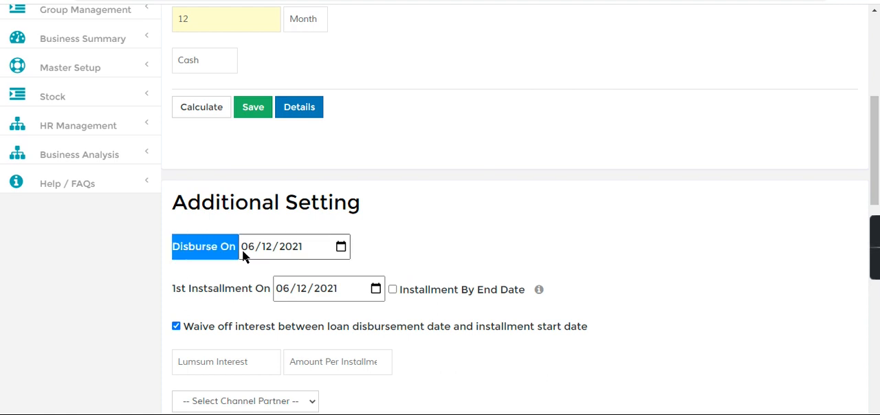
pyautogui.moveTo(171, 288); pyautogui.dragTo(269, 288)
pyautogui.moveTo(875, 172); pyautogui.dragTo(876, 260)
pyautogui.click(187, 207)
pyautogui.click(783, 150)
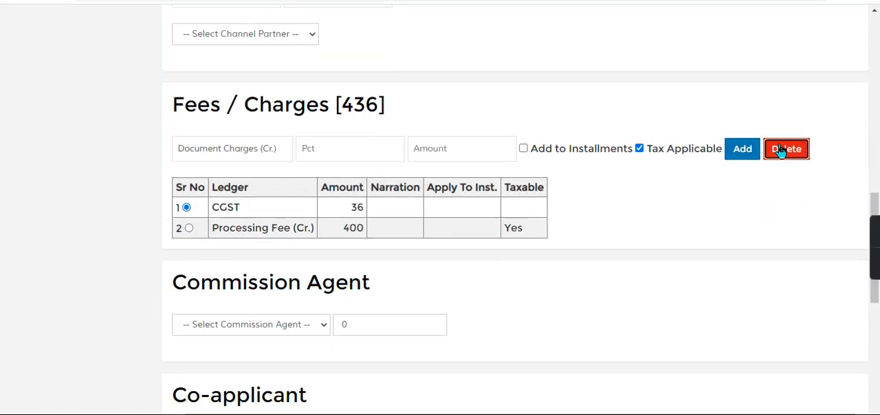
pyautogui.click(781, 150)
pyautogui.click(640, 149)
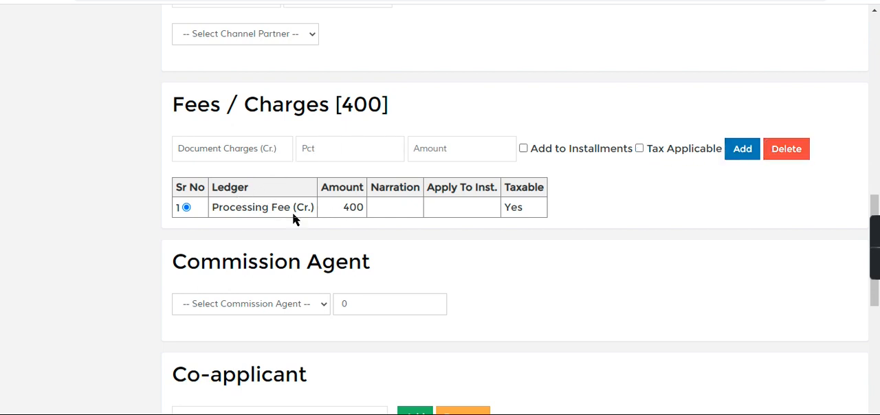
pyautogui.click(782, 152)
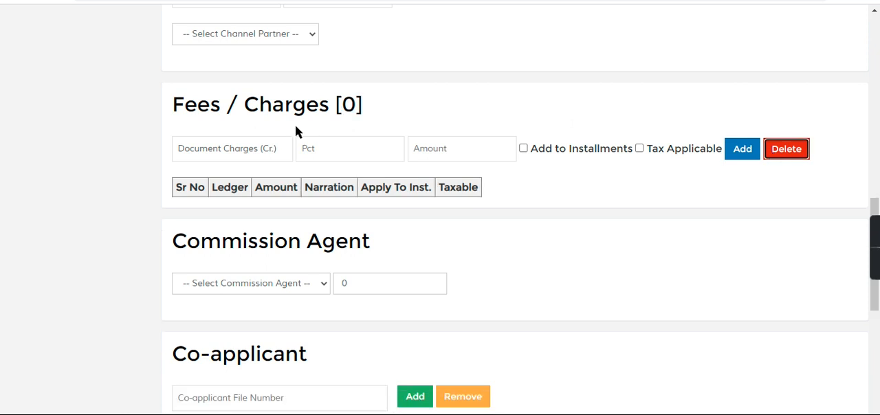
# - Add a Processing Fee (Cr.) charge of 1000 to the group loan, without adding it to installments or applying tax
pyautogui.click(260, 152)
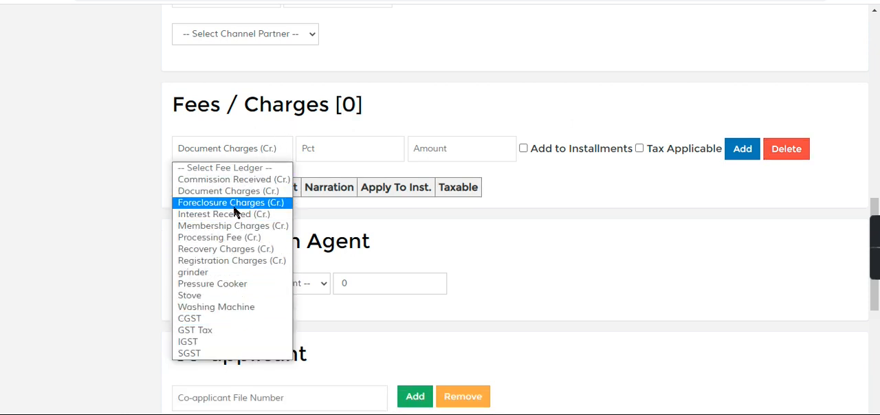
pyautogui.click(227, 237)
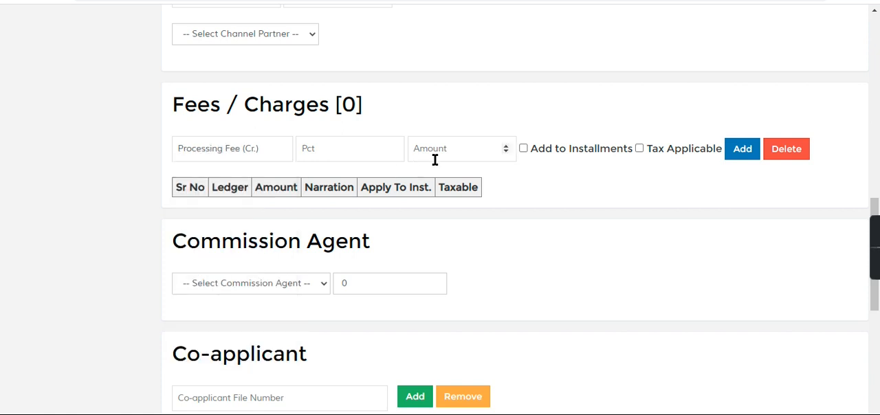
pyautogui.write('1000')
pyautogui.click(782, 156)
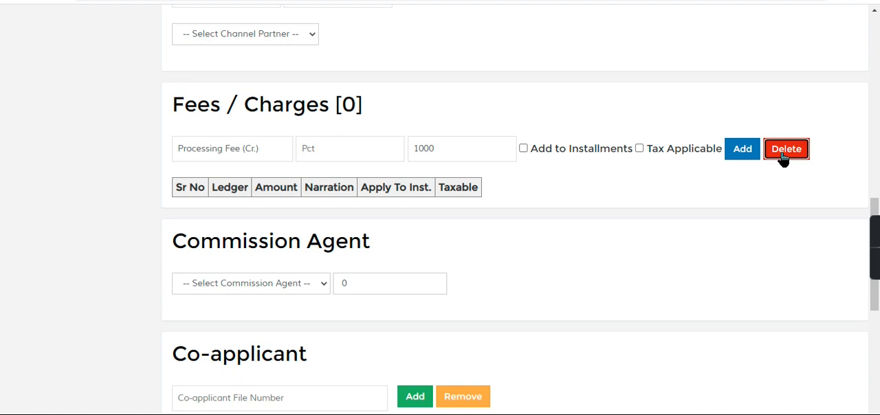
pyautogui.click(744, 157)
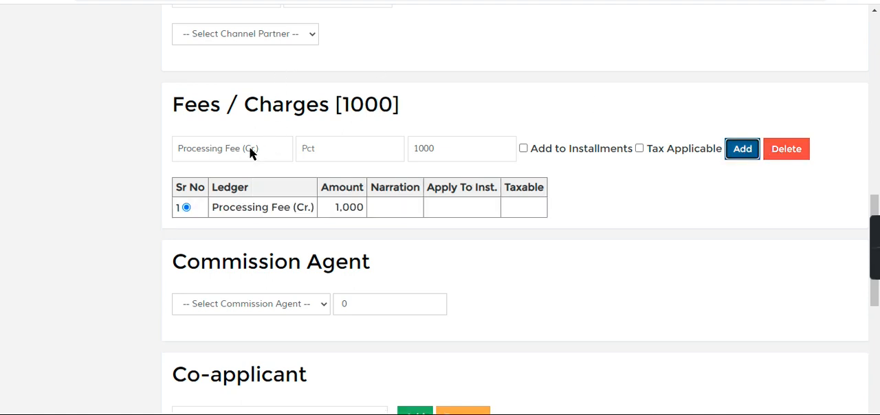
# - Add a Pressure Cooker charge of 5000 to the group loan's fees and charges
pyautogui.click(251, 154)
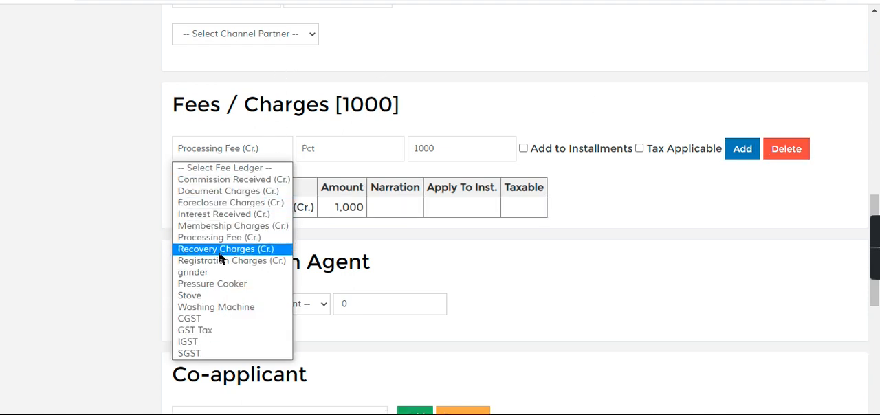
pyautogui.click(219, 284)
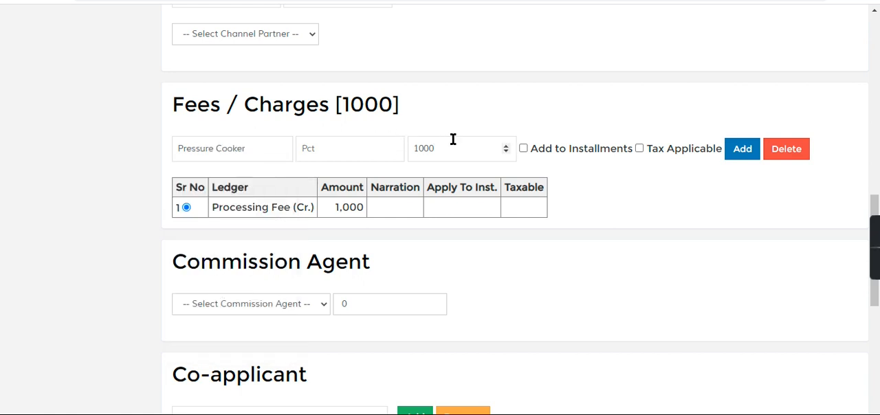
pyautogui.press('BackSpace')
pyautogui.press('BackSpace')
pyautogui.press('BackSpace')
pyautogui.press('BackSpace')
pyautogui.write('5000')
pyautogui.click(745, 155)
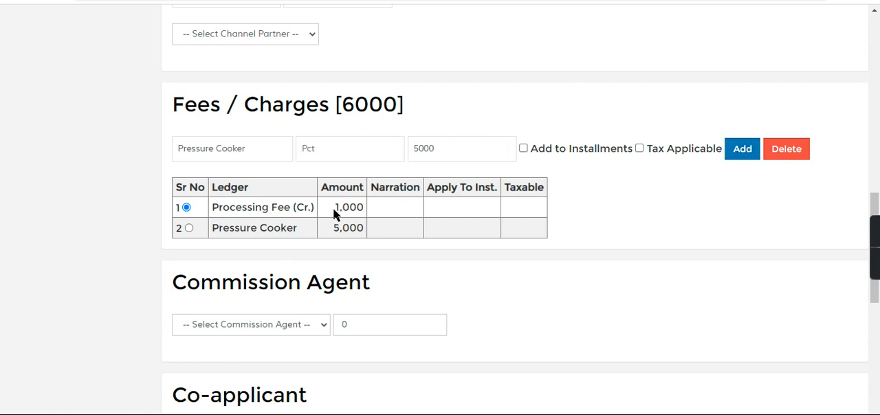
pyautogui.moveTo(334, 210); pyautogui.dragTo(375, 230)
pyautogui.click(375, 231)
# - Calculate the payout and installment of the group loan and save it for the members
pyautogui.moveTo(875, 209); pyautogui.dragTo(878, 68)
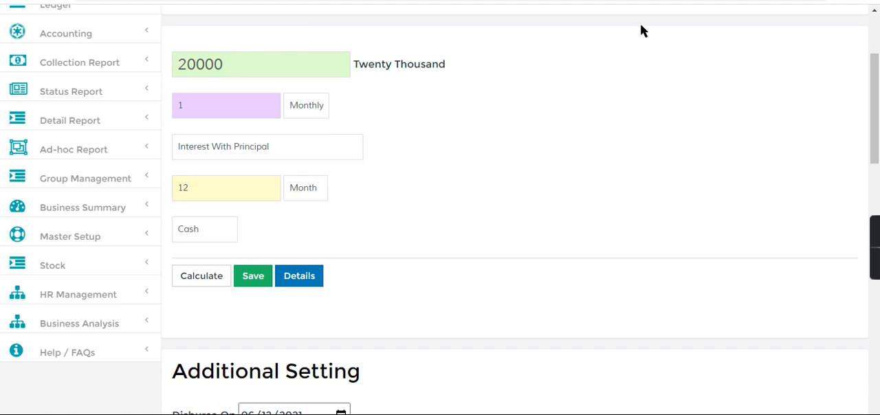
pyautogui.click(202, 281)
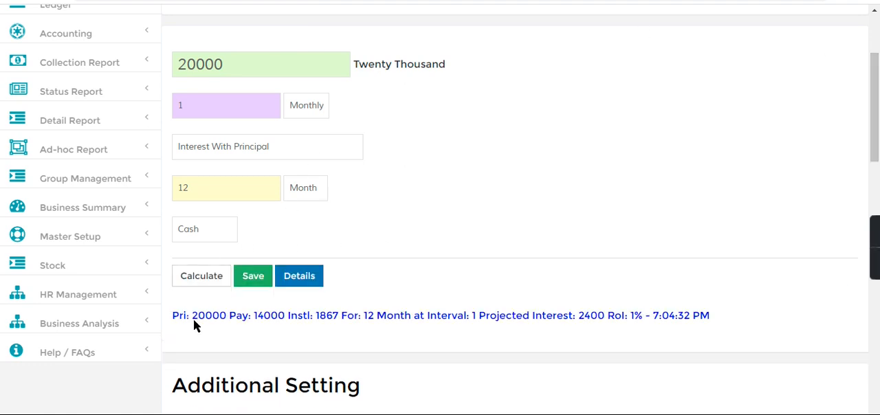
pyautogui.moveTo(251, 318); pyautogui.dragTo(285, 324)
pyautogui.click(251, 276)
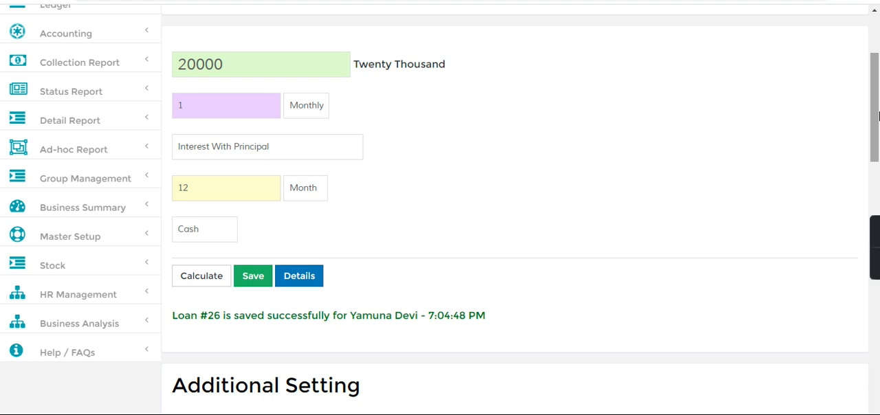
# - Search for one of the new member loans by its loan number and review its member, installment, principal and balance details
pyautogui.moveTo(878, 115); pyautogui.dragTo(877, 72)
pyautogui.click(231, 19)
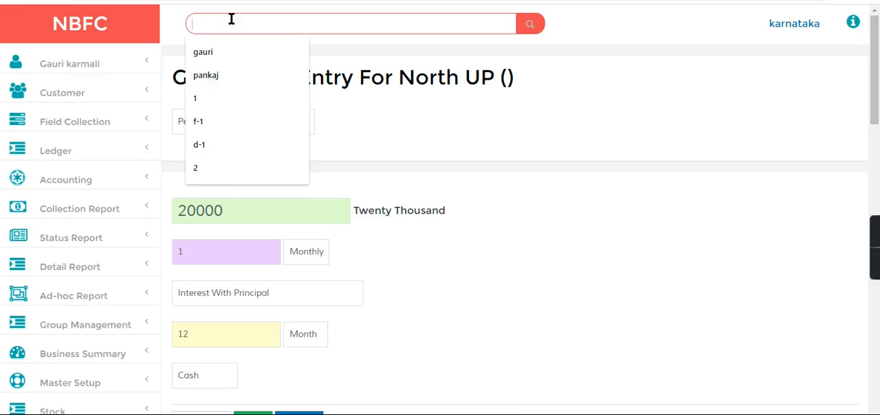
pyautogui.write('25')
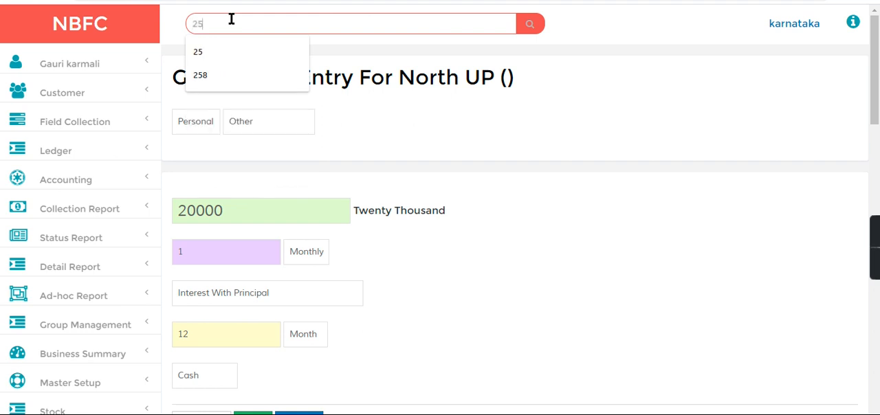
pyautogui.press('Return')
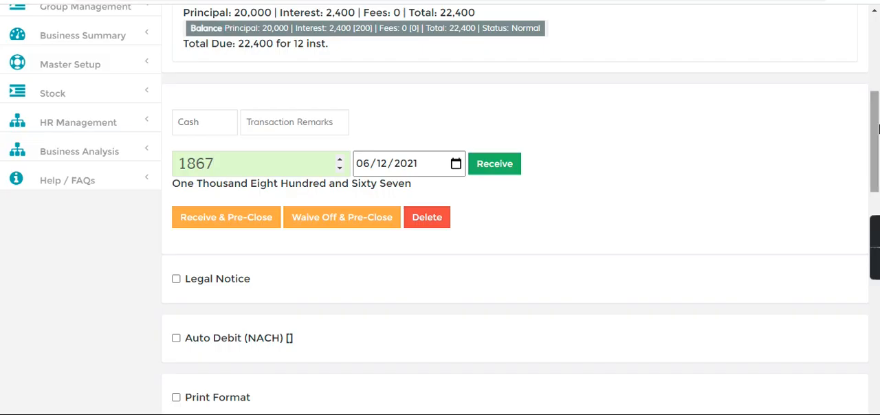
pyautogui.moveTo(877, 127); pyautogui.dragTo(877, 54)
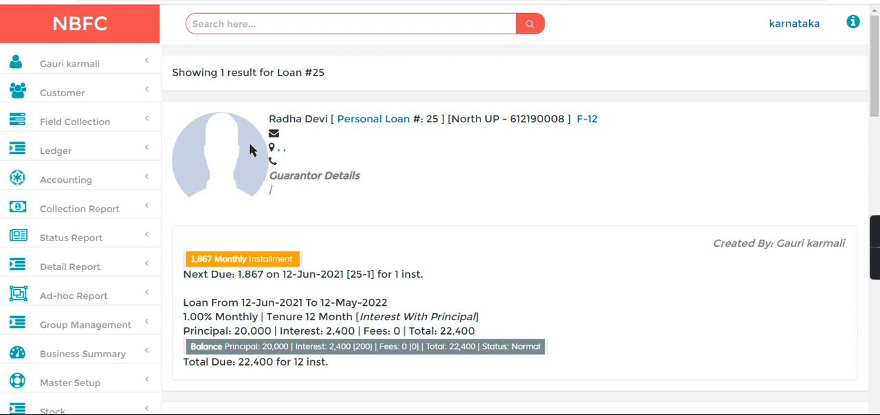
pyautogui.moveTo(269, 119); pyautogui.dragTo(414, 183)
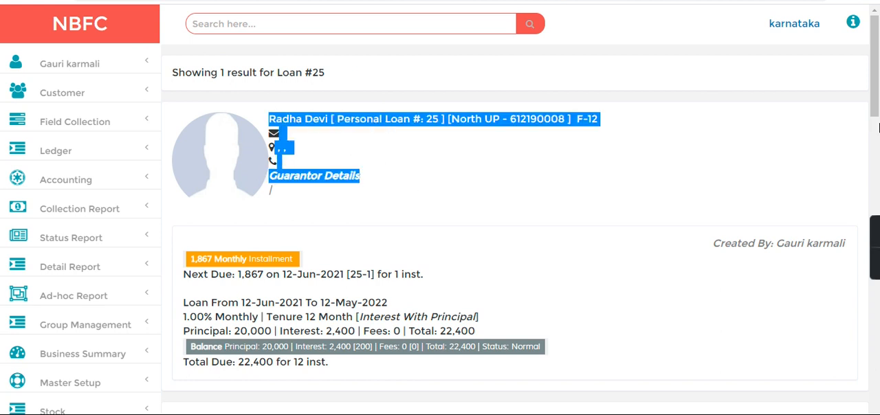
pyautogui.scroll(-2, 877, 128)
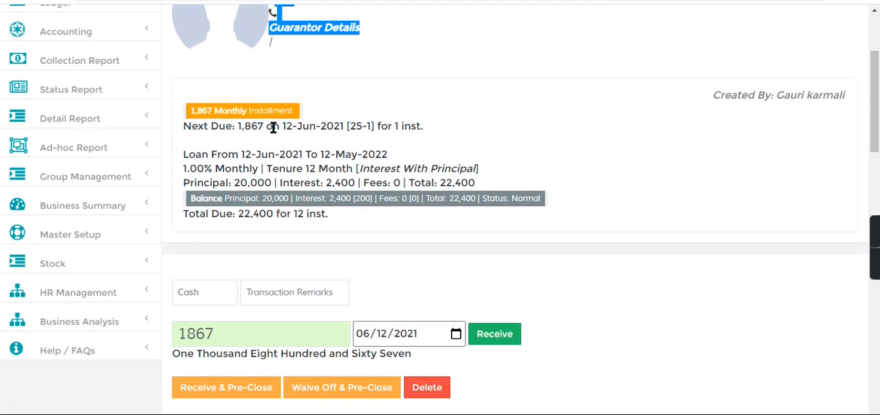
pyautogui.moveTo(190, 127); pyautogui.dragTo(503, 226)
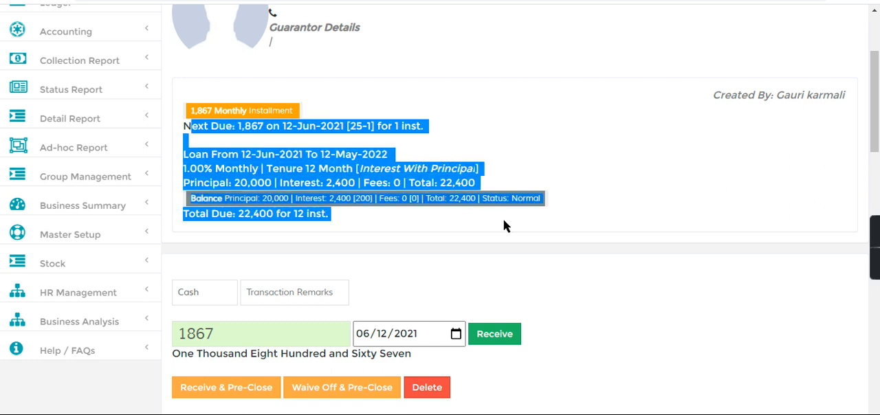
pyautogui.scroll(-2, 875, 103)
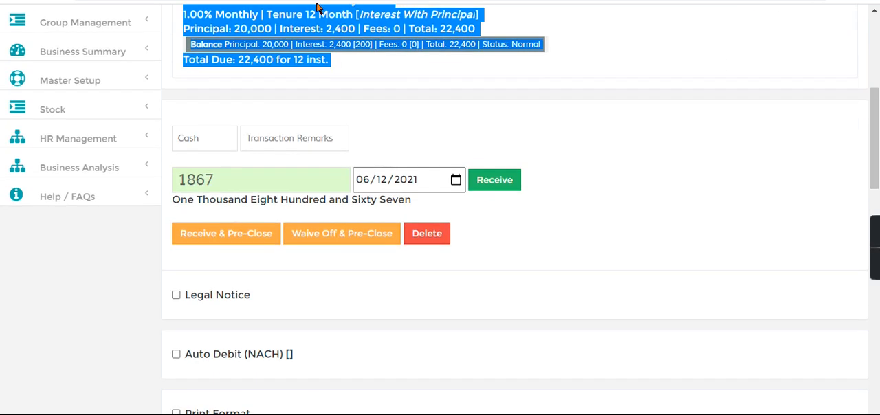
pyautogui.click(235, 43)
pyautogui.doubleClick(342, 29)
# - Show the loan's Transaction statement, check its Processing Fee and Pressure Cooker charges, and hide the statement again
pyautogui.moveTo(875, 123); pyautogui.dragTo(876, 248)
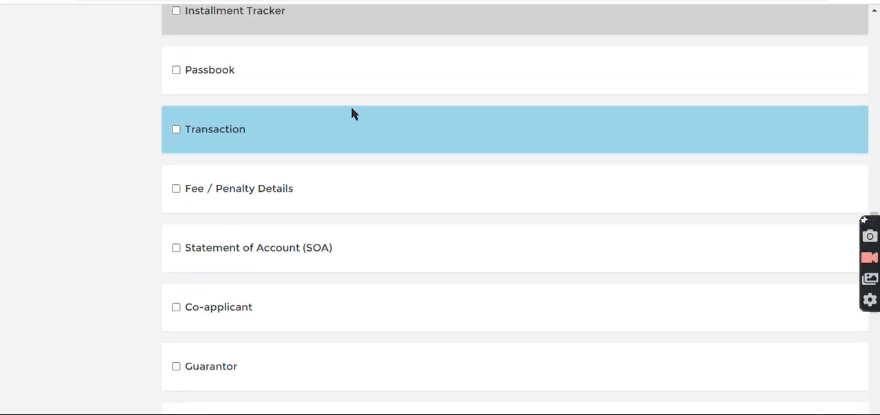
pyautogui.click(176, 129)
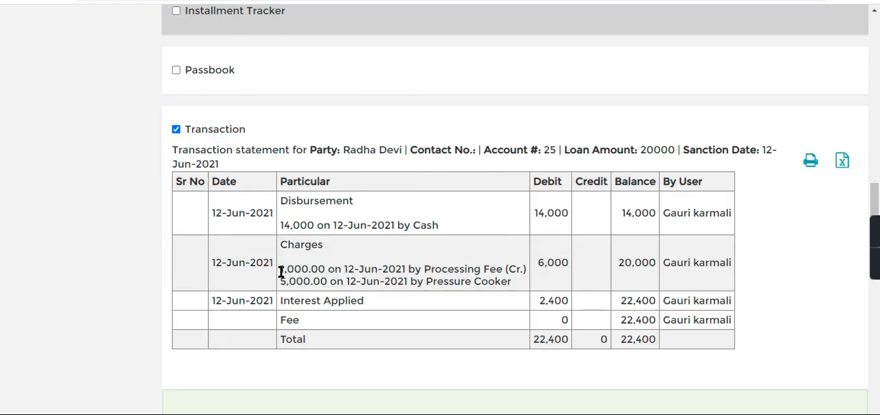
pyautogui.moveTo(281, 272); pyautogui.dragTo(580, 265)
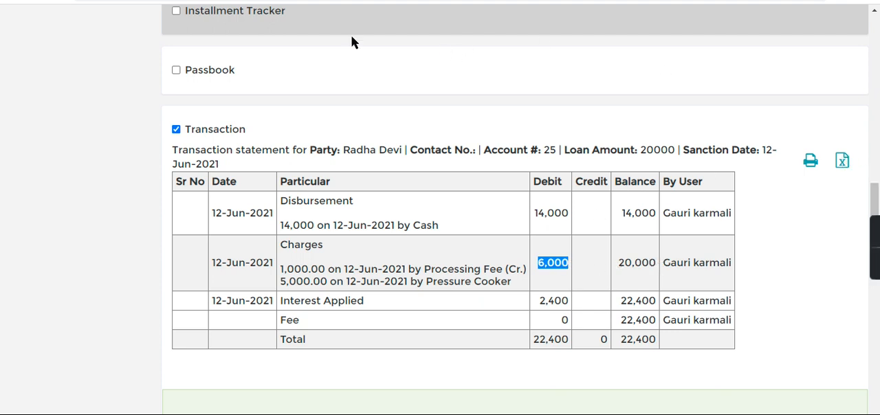
pyautogui.click(176, 129)
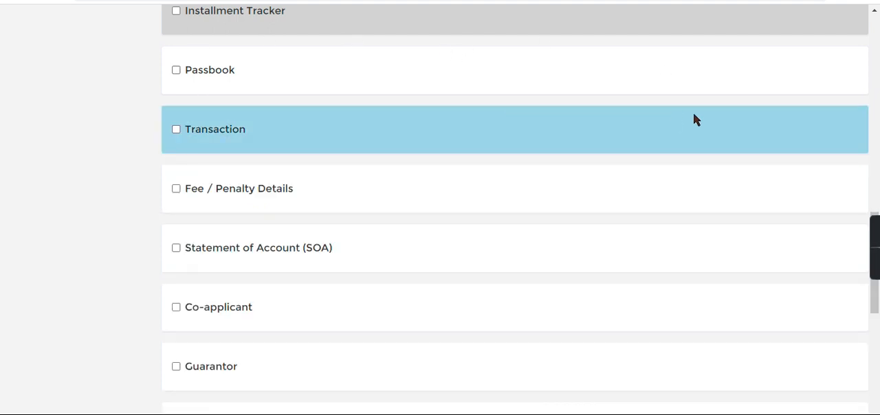
# - Open the Account Statement report and generate it for the Pressure Cooker account for 12-Jun-2021
pyautogui.scroll(5, 874, 123)
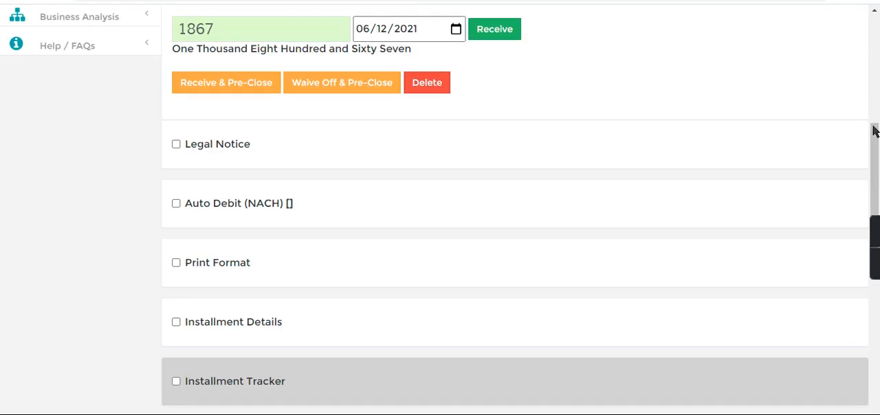
pyautogui.moveTo(878, 133); pyautogui.dragTo(875, 47)
pyautogui.scroll(-3, 875, 47)
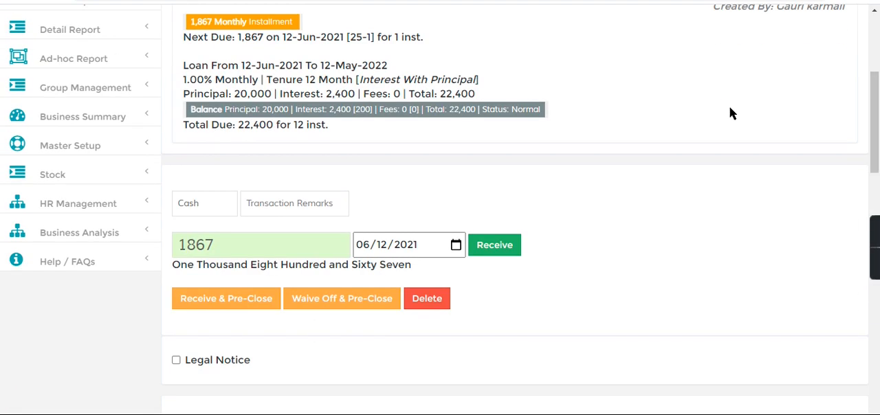
pyautogui.click(79, 121)
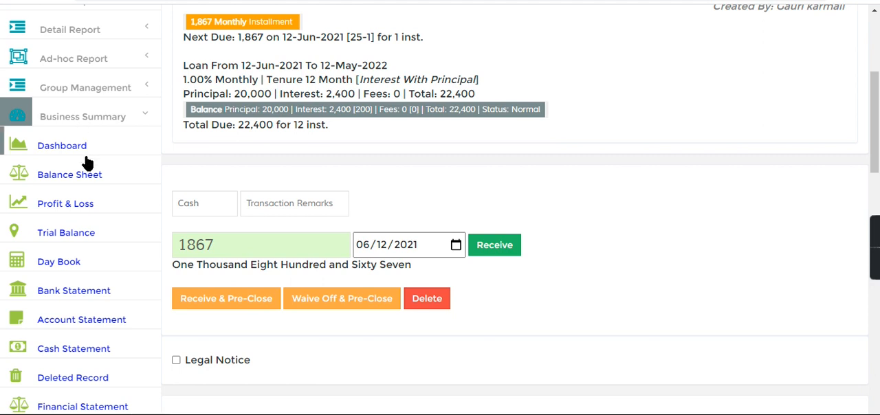
pyautogui.click(92, 317)
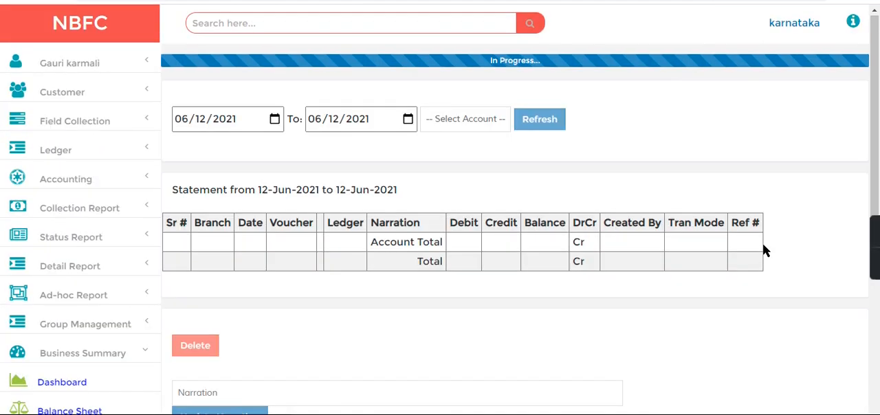
pyautogui.click(480, 92)
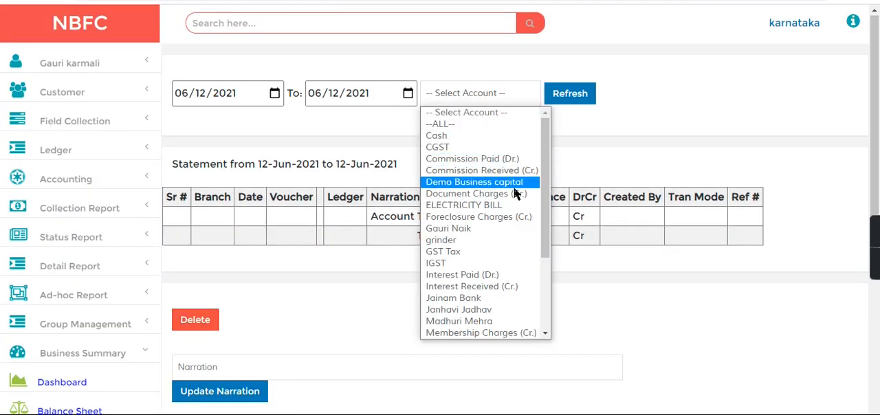
pyautogui.moveTo(546, 205); pyautogui.dragTo(542, 278)
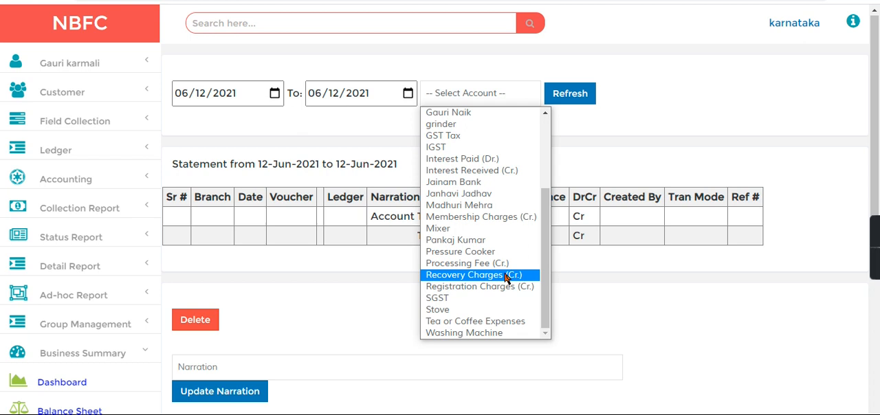
pyautogui.click(457, 251)
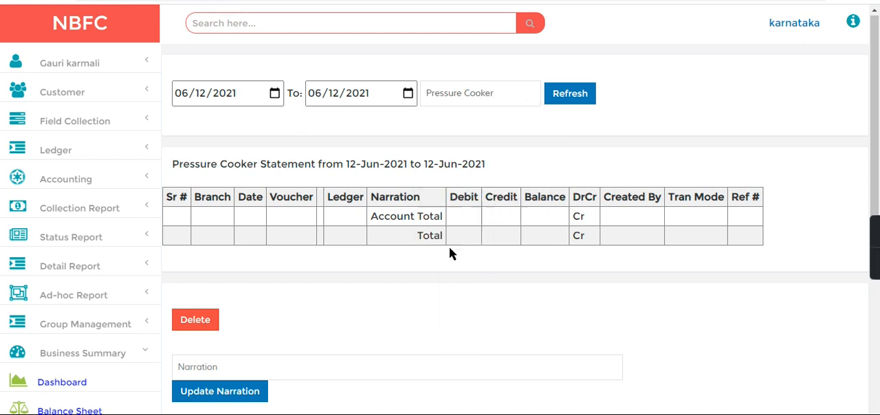
pyautogui.click(574, 99)
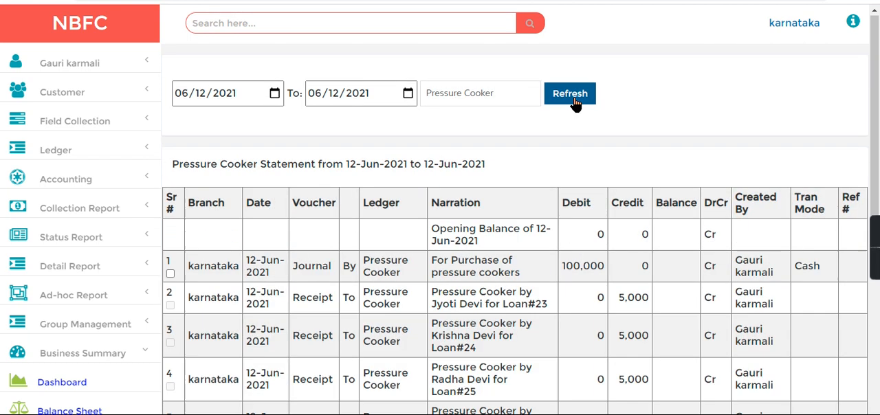
# - Review the pressure cooker purchase, loan receipts and remaining balance in the statement, and return to the home page
pyautogui.moveTo(434, 272); pyautogui.dragTo(879, 151)
pyautogui.scroll(-2, 878, 151)
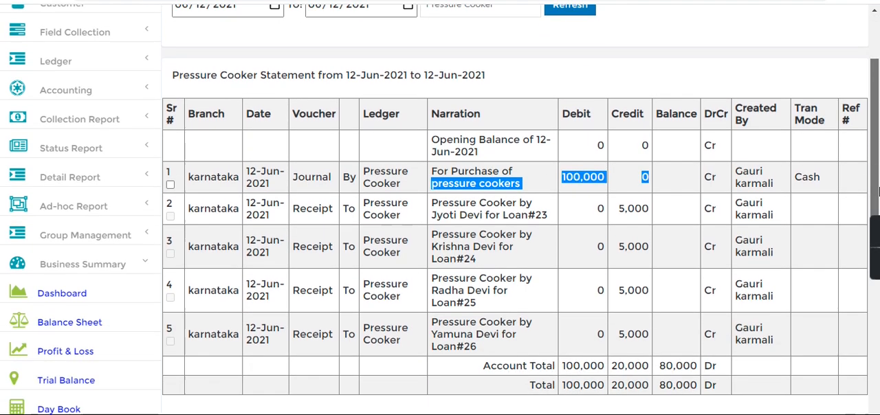
pyautogui.moveTo(453, 173); pyautogui.dragTo(665, 177)
pyautogui.moveTo(591, 205); pyautogui.dragTo(654, 203)
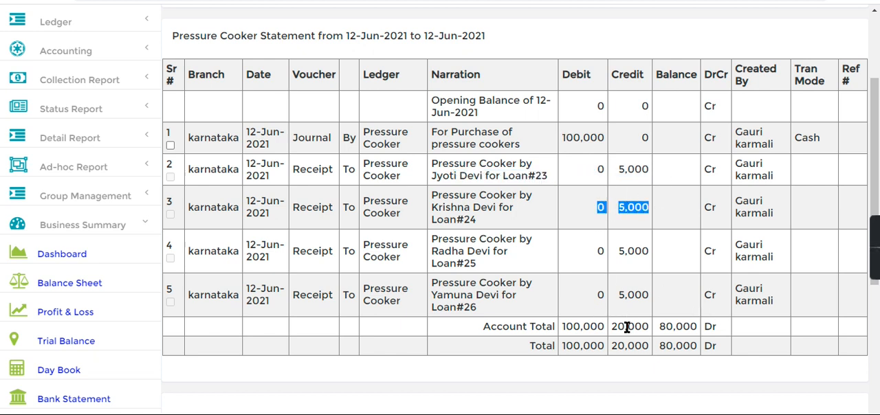
pyautogui.moveTo(657, 344); pyautogui.dragTo(695, 364)
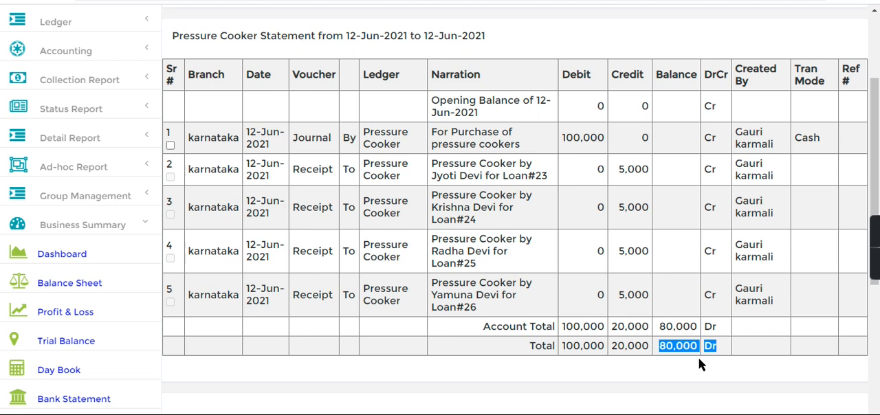
pyautogui.moveTo(876, 118); pyautogui.dragTo(879, 18)
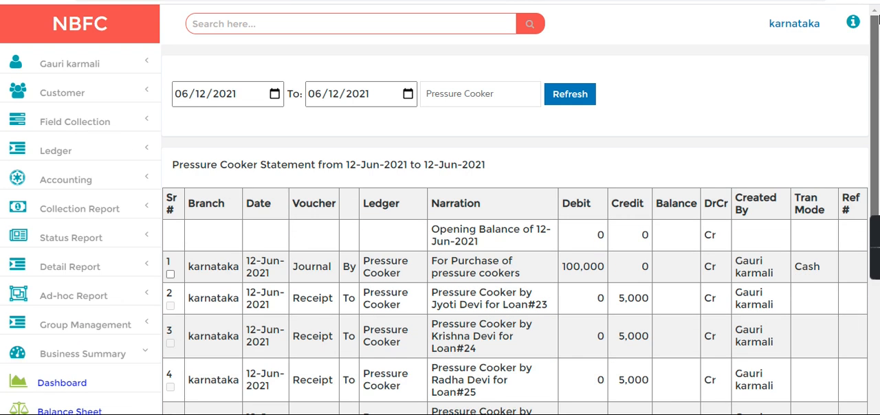
pyautogui.click(67, 34)
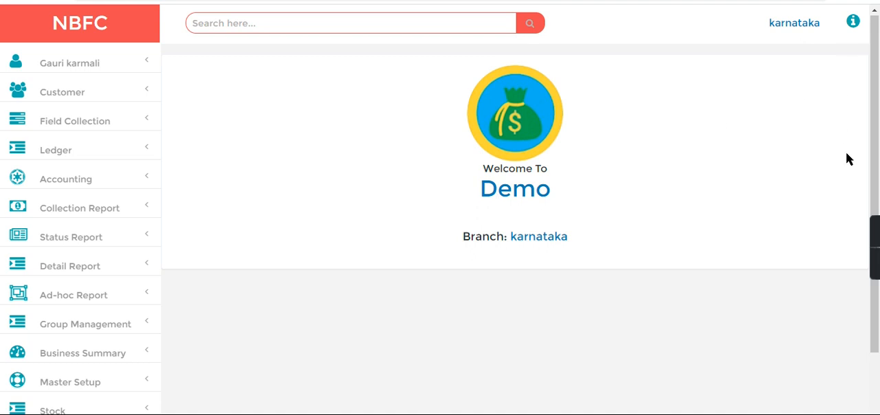
pyautogui.moveTo(876, 249)
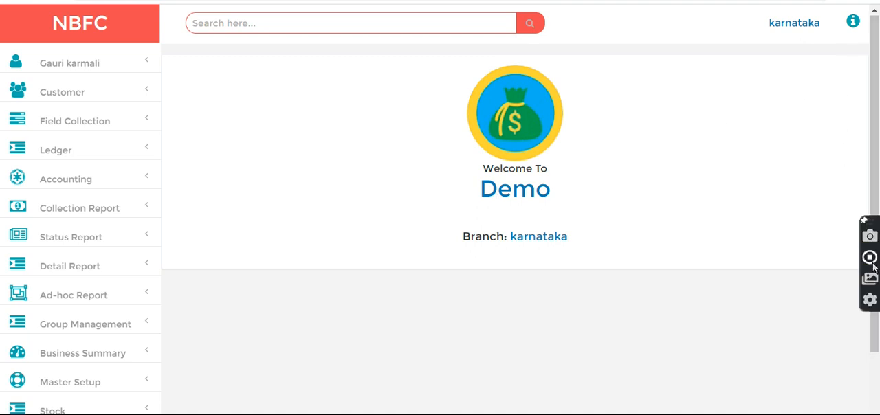